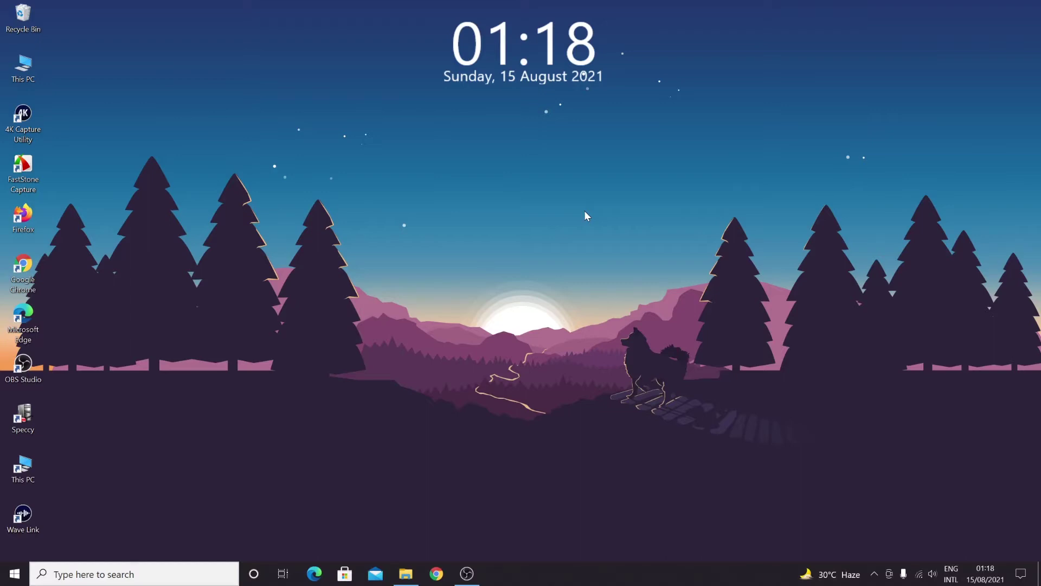
Launch the Settings app from the Start menu.
left_click(14, 574)
mouse_move(15, 488)
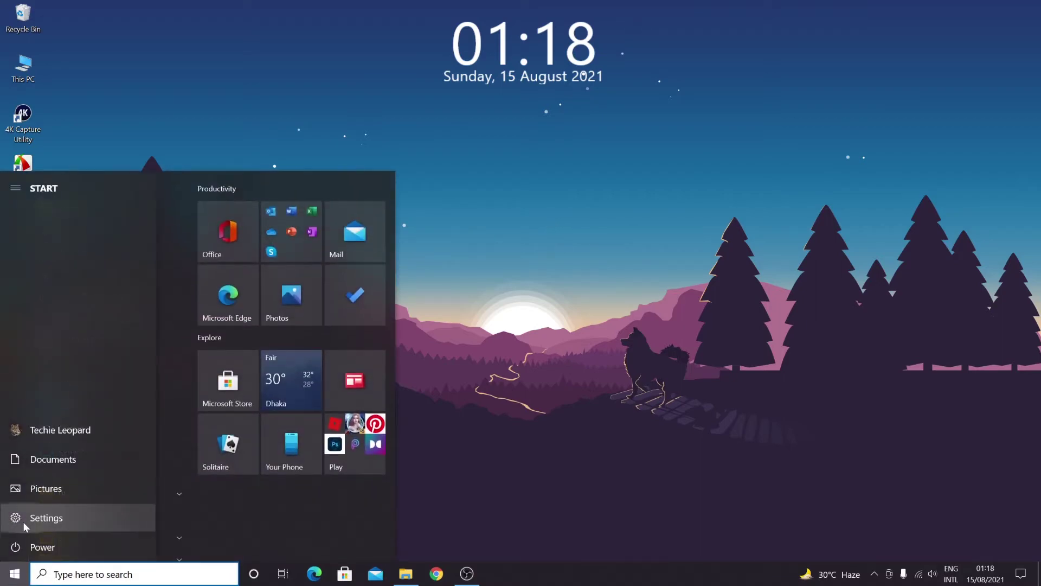
left_click(56, 520)
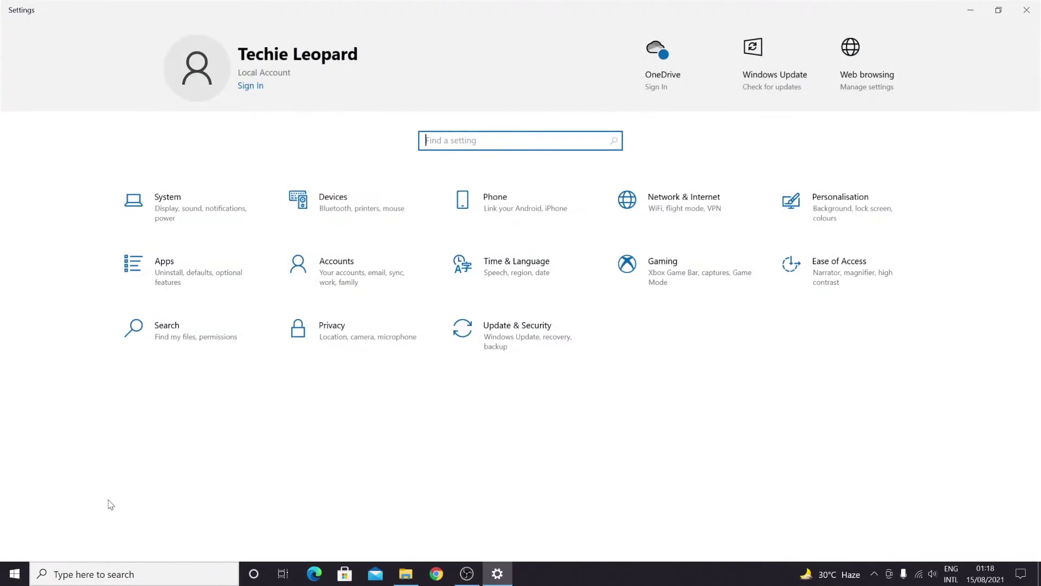
Go to the Sound settings page under the System category.
left_click(192, 211)
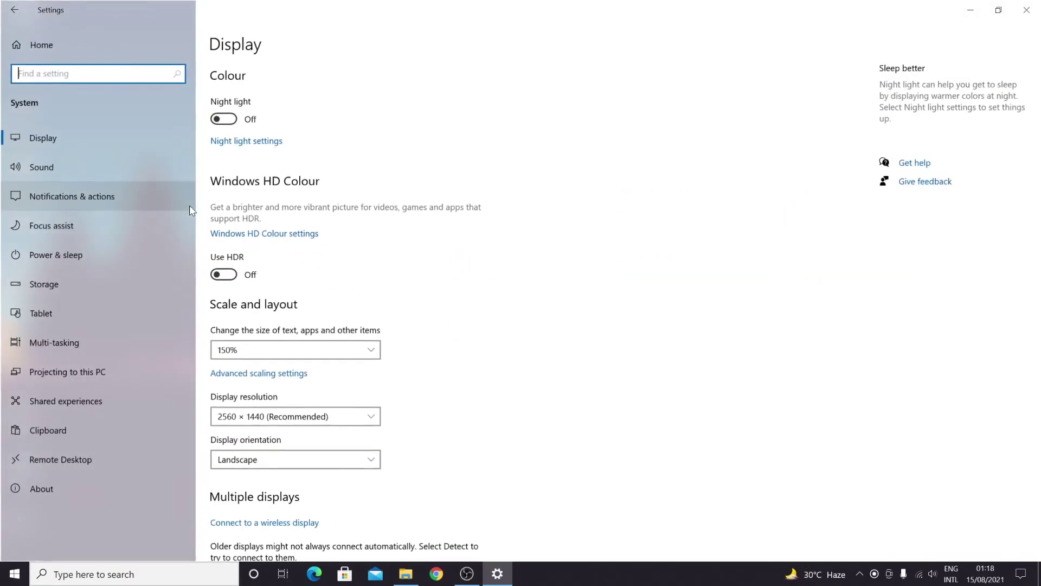
left_click(78, 166)
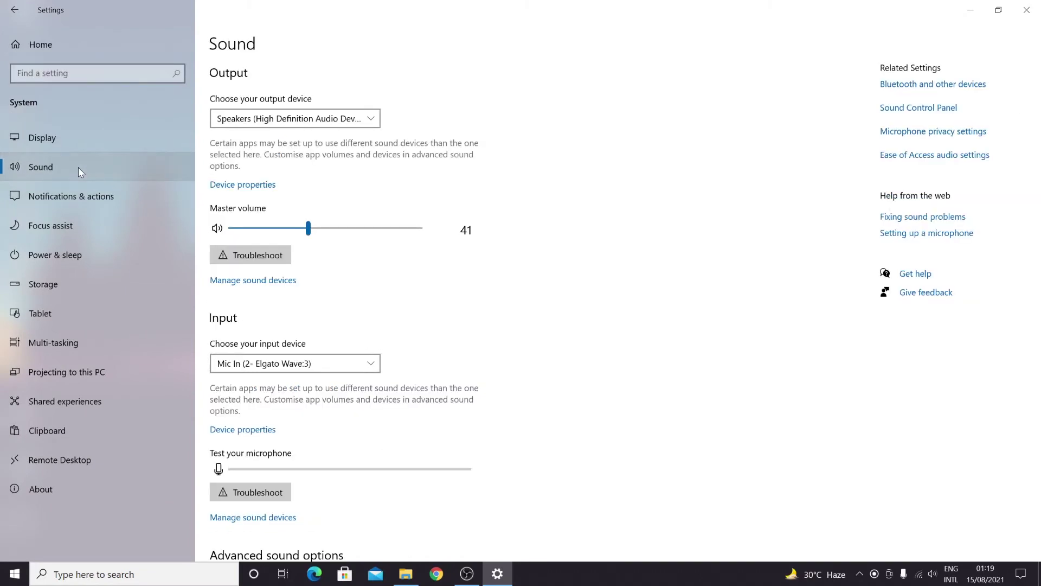
scroll(489, 277, "down", 2)
scroll(326, 277, "down", 1)
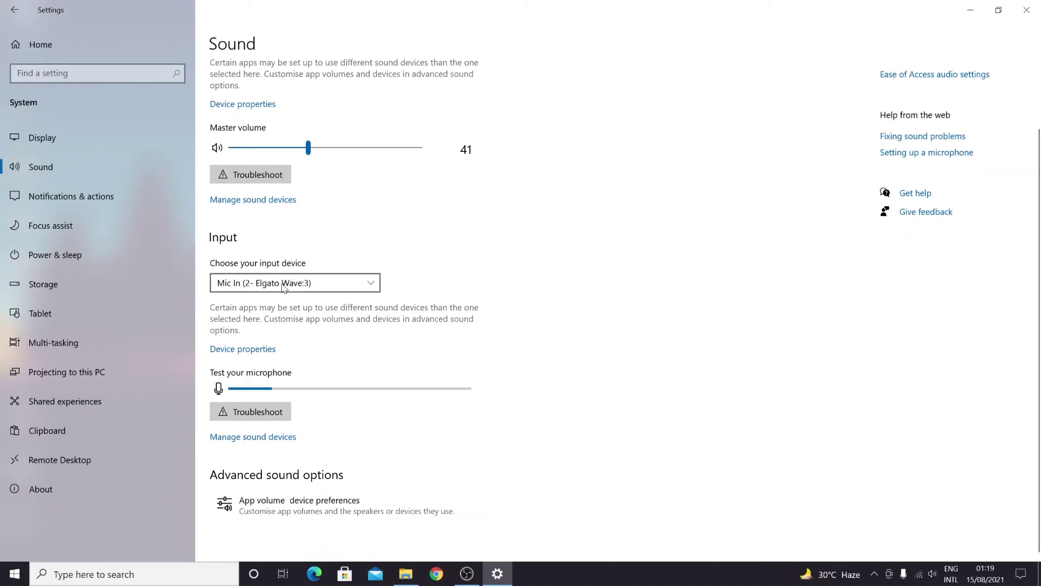
Show the device properties of the Mic In (2- Elgato Wave:3) input device.
left_click(263, 349)
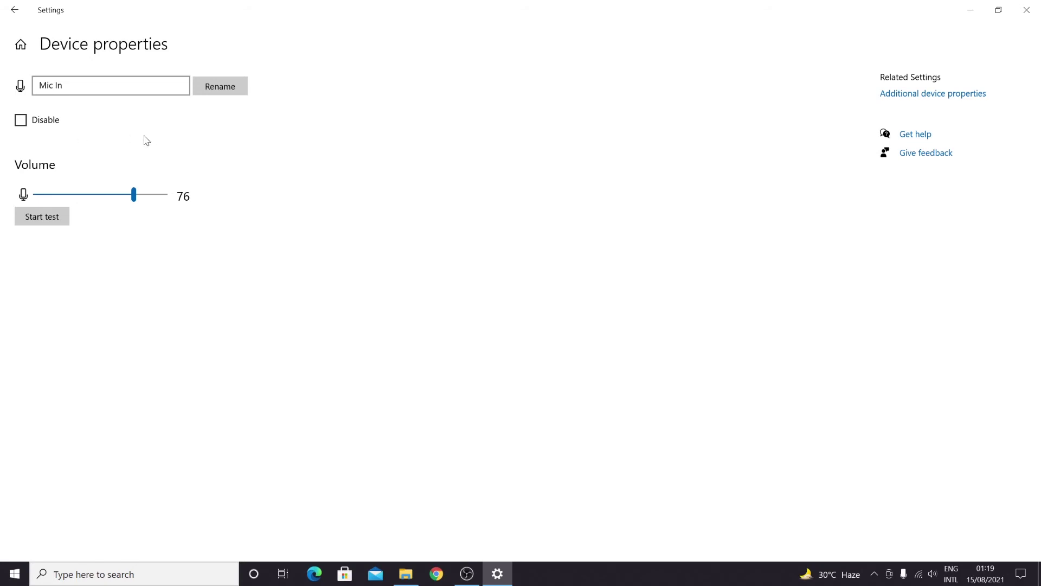
Close the Settings window, returning to the desktop with the microphone still enabled.
left_click(1027, 10)
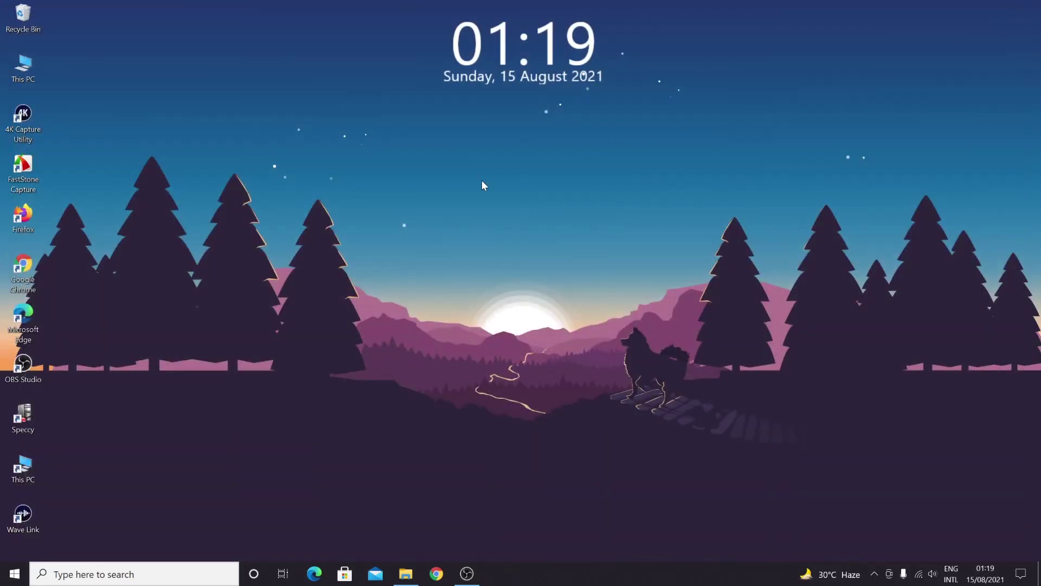